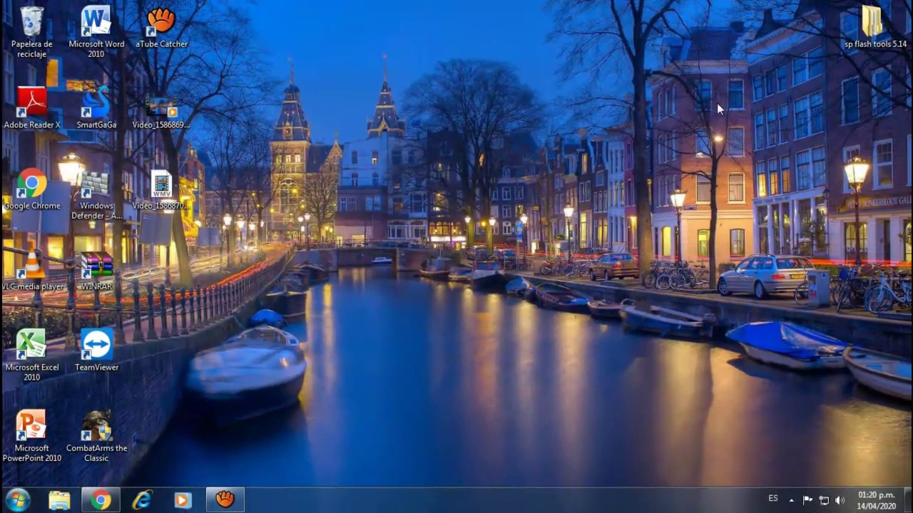
- Open the Documents library and play the videos CONVERTIR PDF A WORD and DESCARGAR MUSICA 2020 FINAL, then close the folder
click(16, 501)
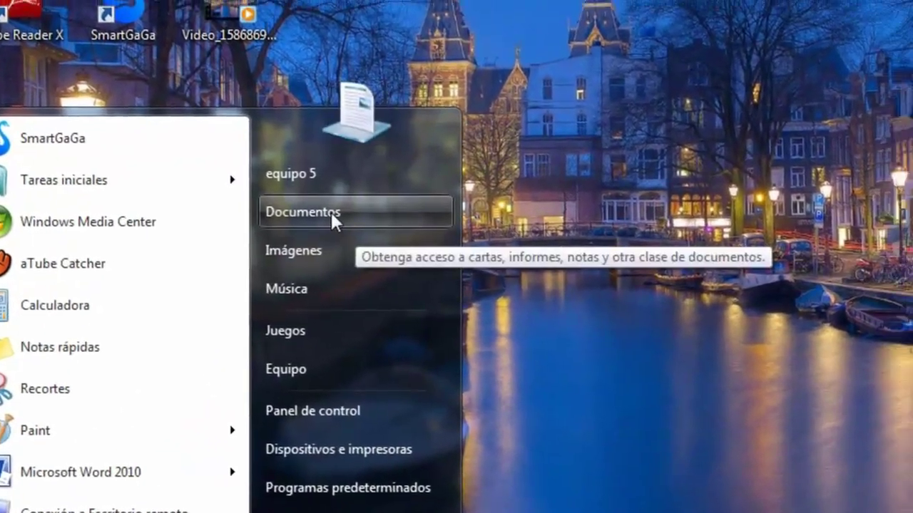
click(375, 212)
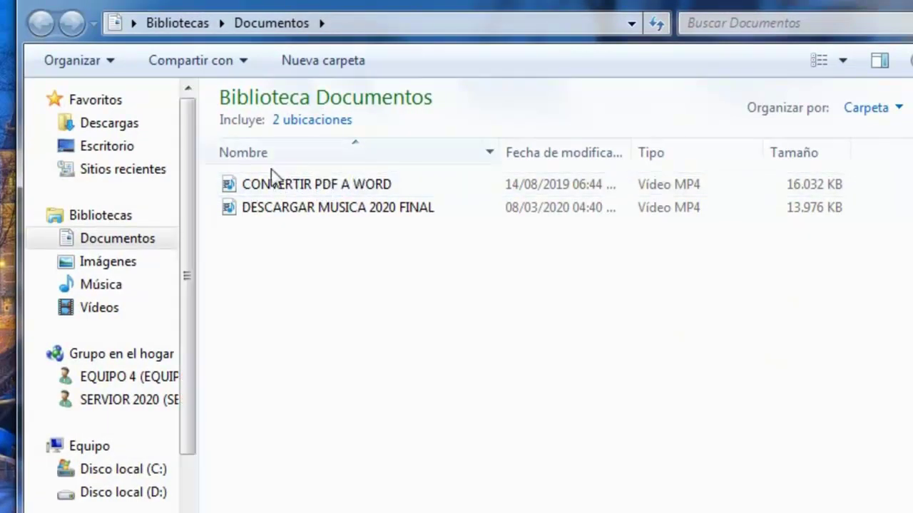
double_click(316, 192)
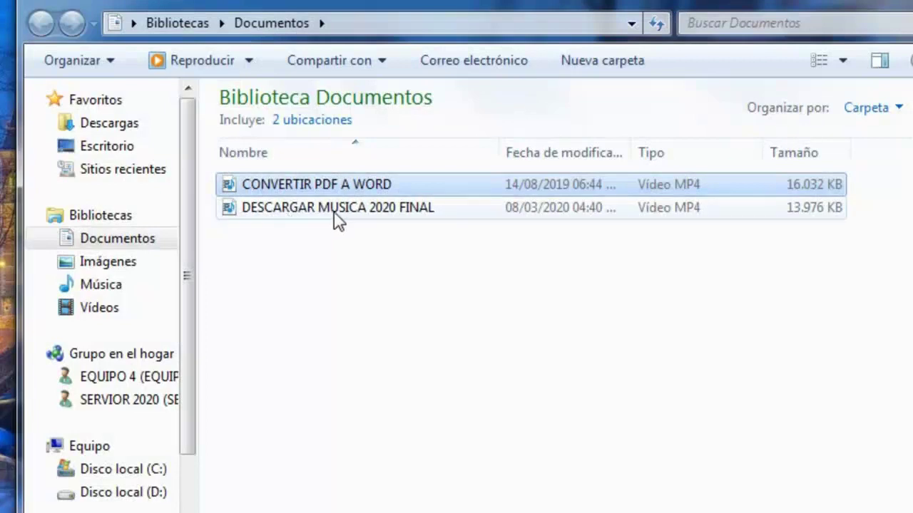
double_click(333, 212)
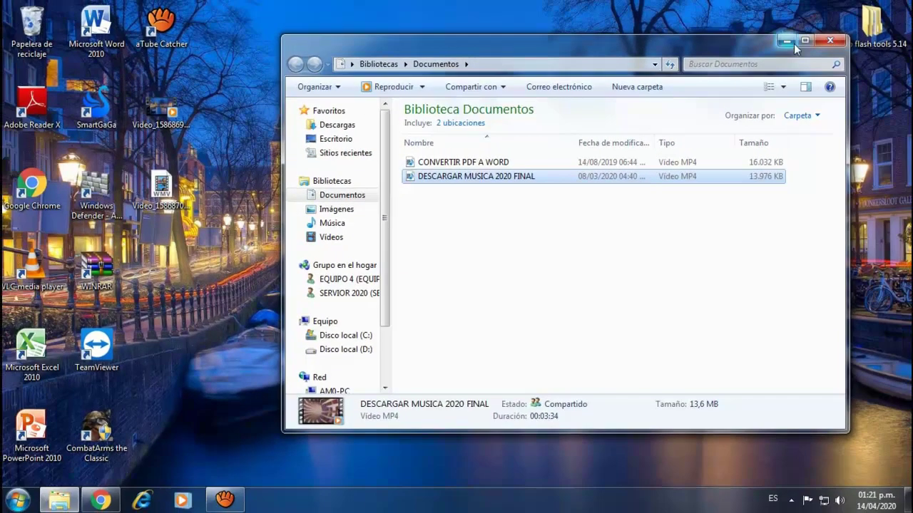
click(830, 41)
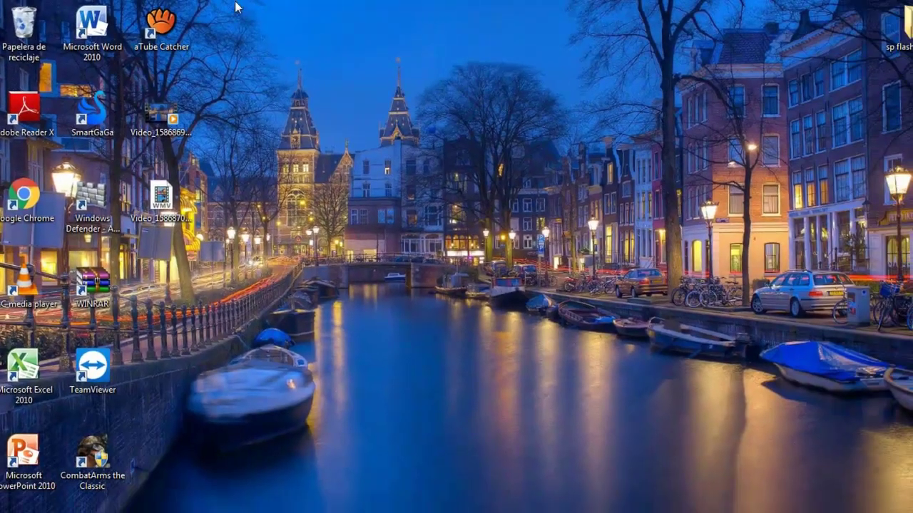
- Launch aTube Catcher, decline the update, dismiss the welcome window and go to the Video Converter
click(170, 29)
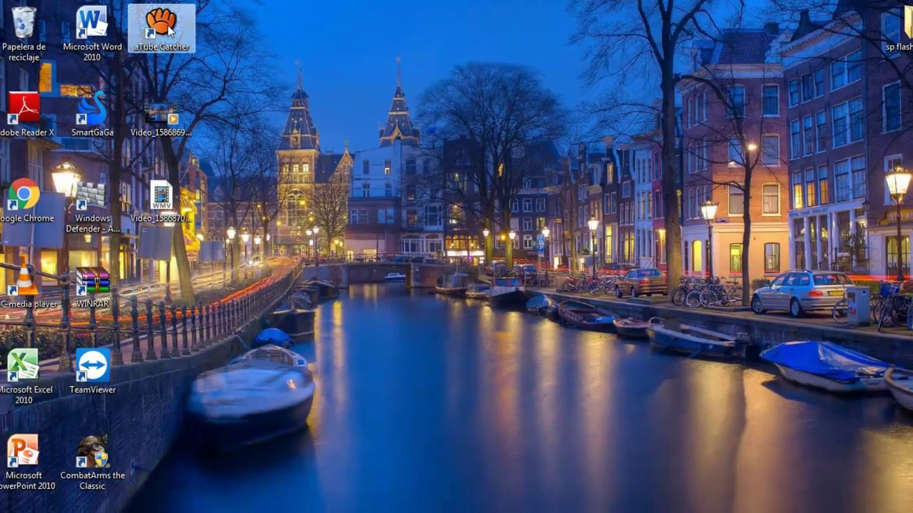
double_click(170, 29)
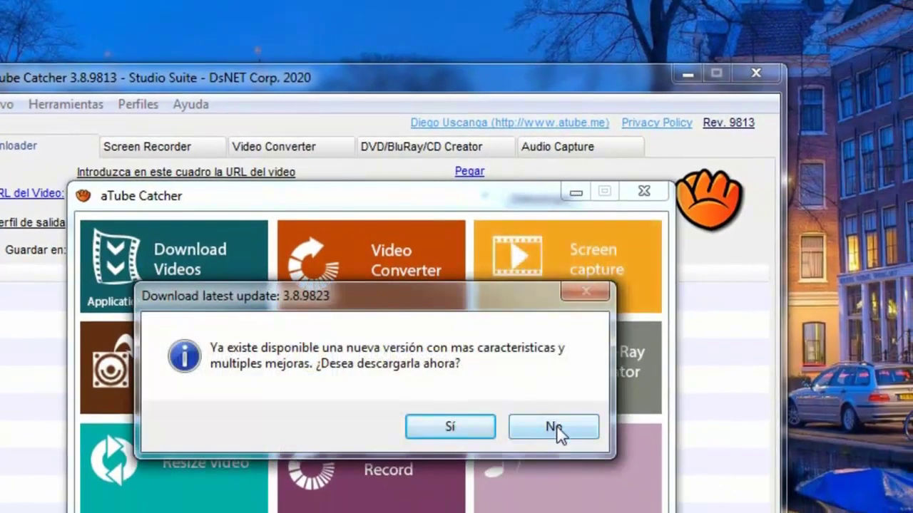
click(554, 428)
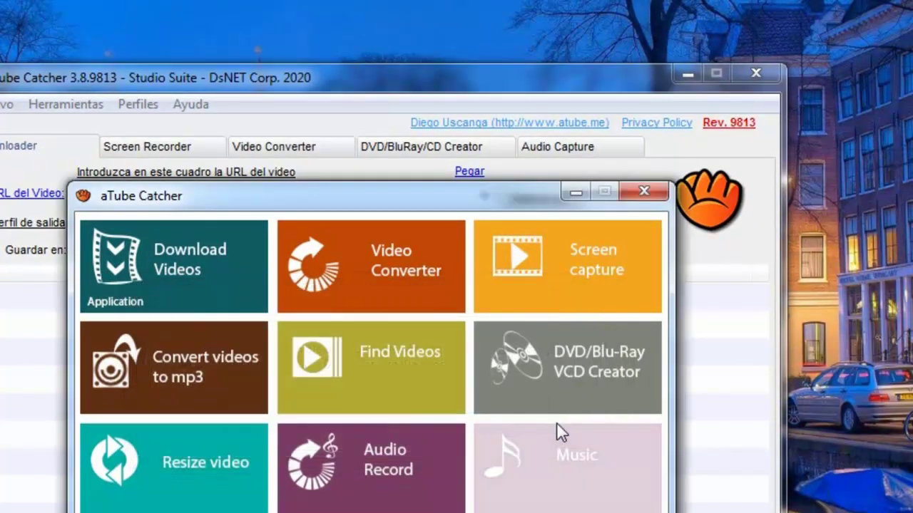
click(645, 193)
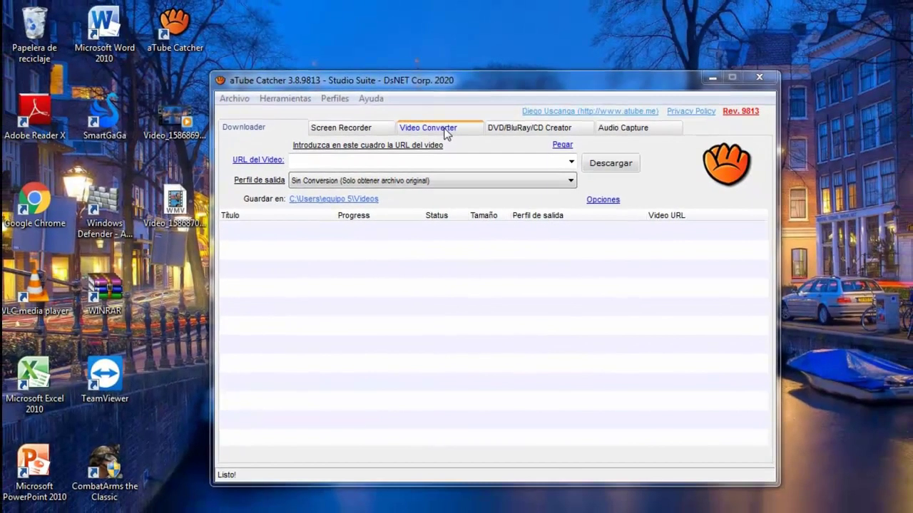
click(381, 190)
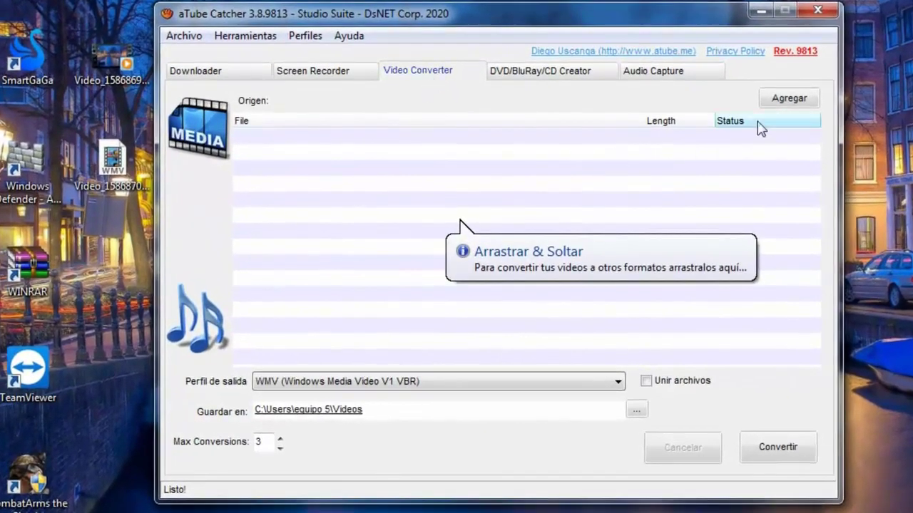
- Add the videos CONVERTIR PDF A WORD and DESCARGAR MUSICA 2020 FINAL from Documents to the conversion list
click(790, 100)
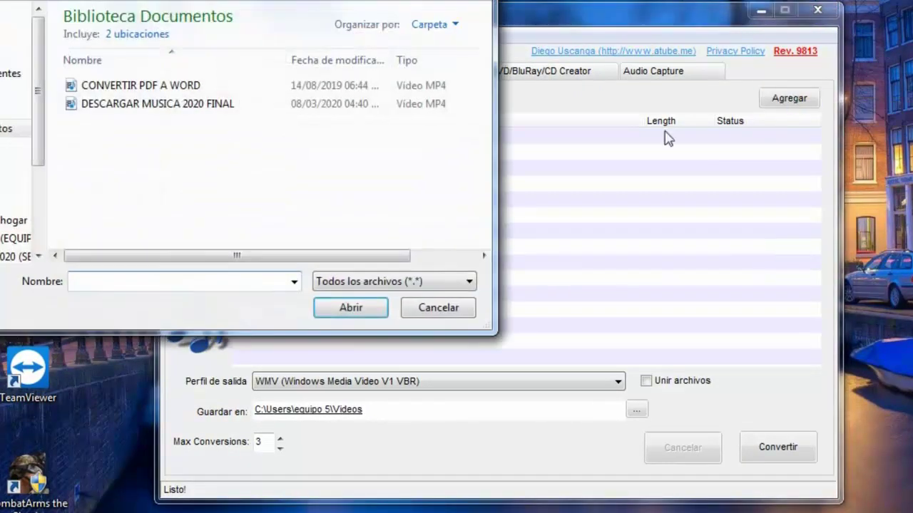
click(143, 85)
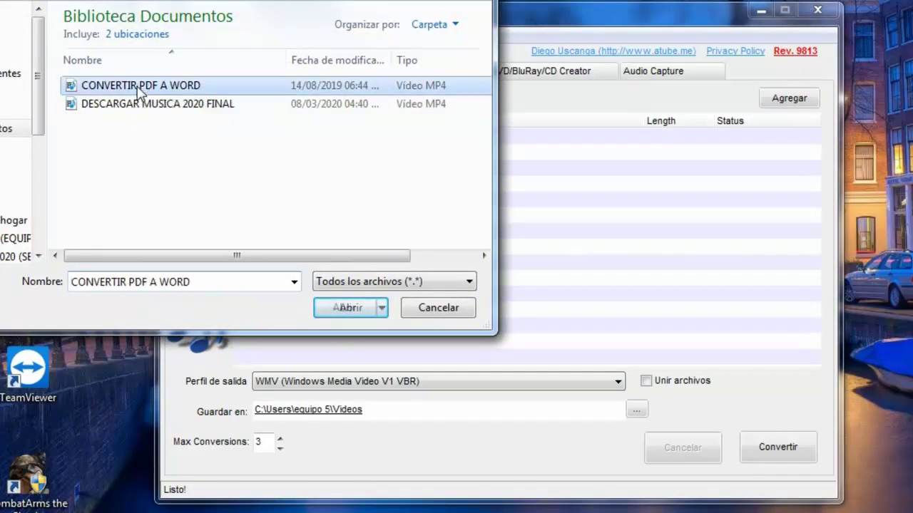
click(345, 308)
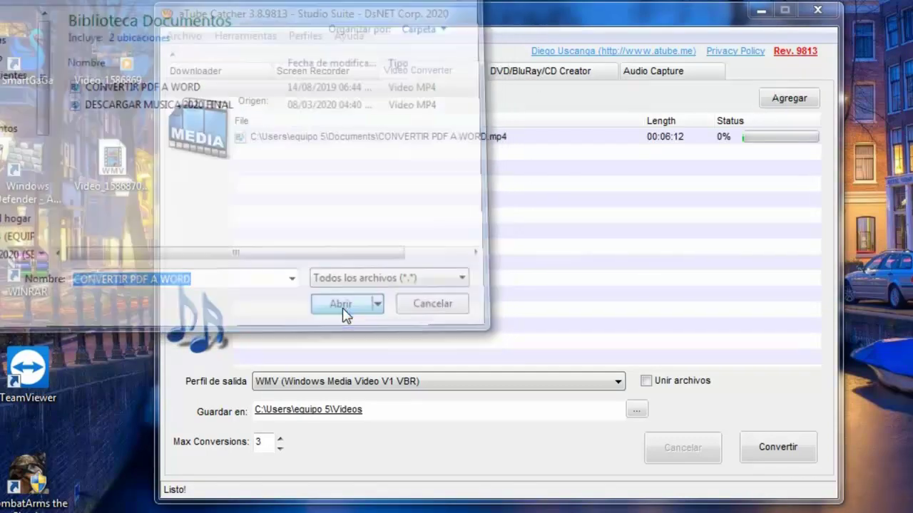
click(799, 98)
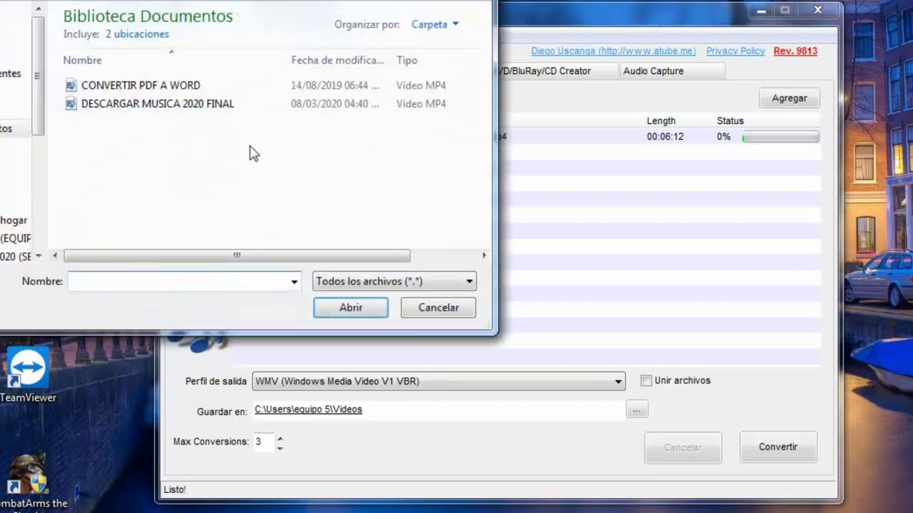
click(133, 104)
click(350, 310)
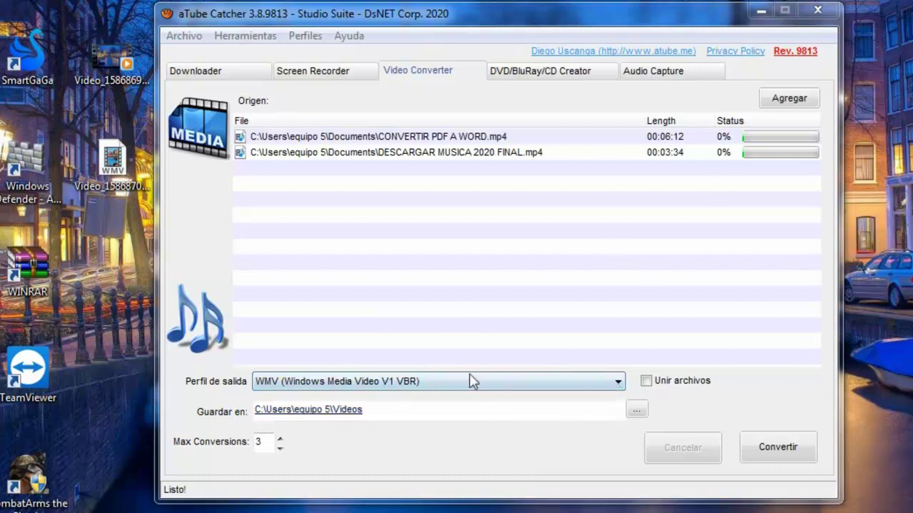
- Set the output profile to MP3 320 Kbps 48000 Hz (High Fidelity Audio)
click(617, 386)
drag(617, 223, 601, 38)
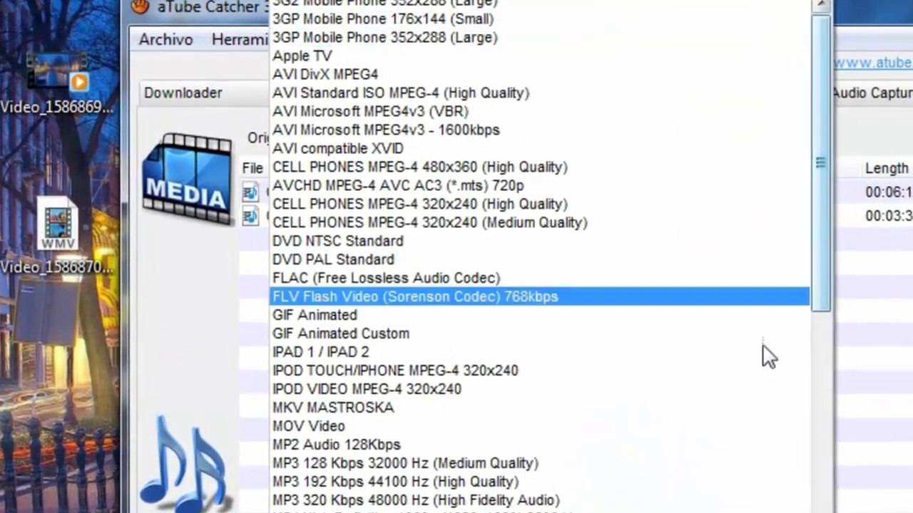
drag(821, 188, 822, 299)
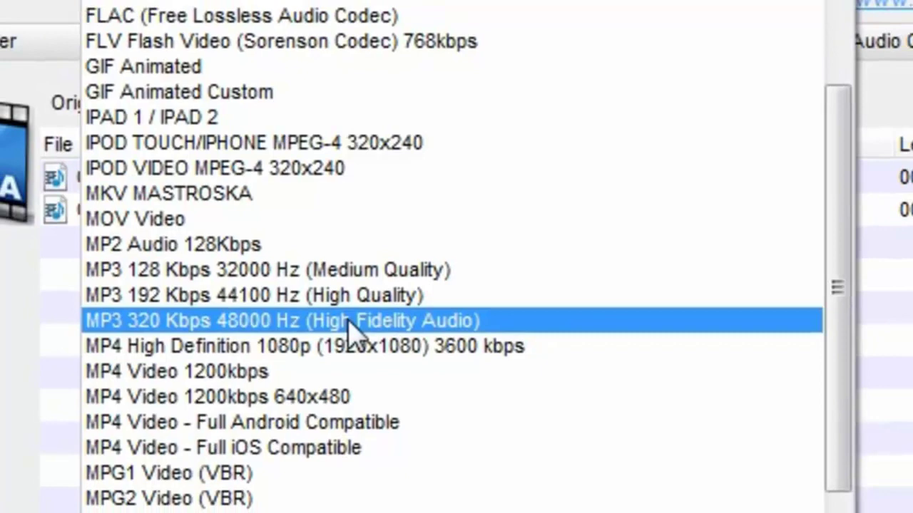
click(348, 326)
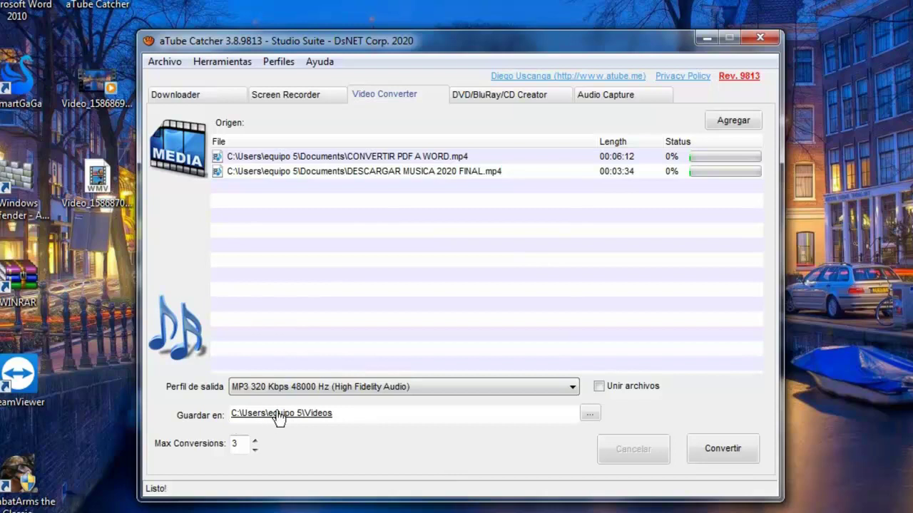
- Change the output folder to Escritorio and convert both listed videos
click(278, 418)
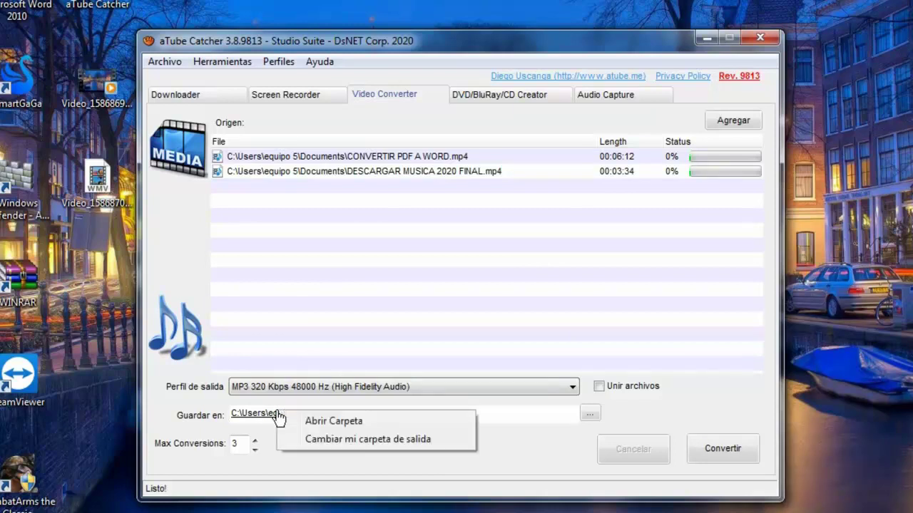
click(355, 441)
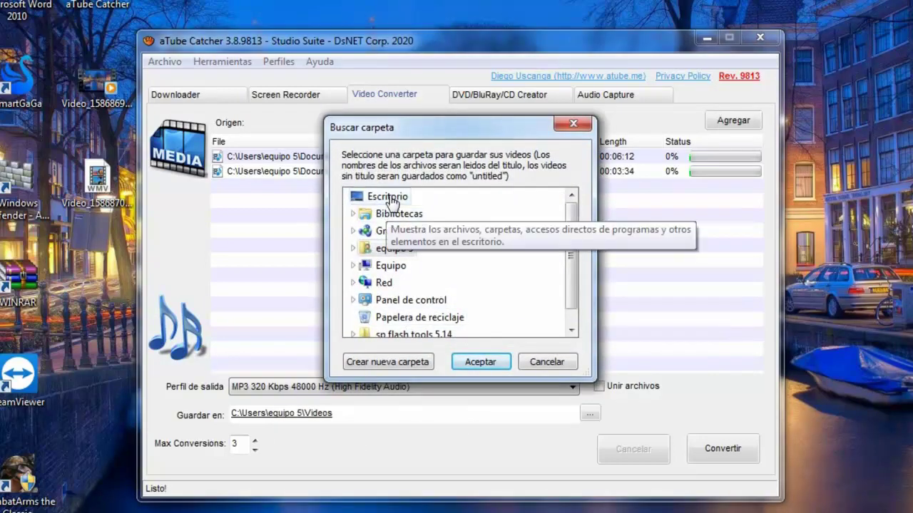
click(389, 199)
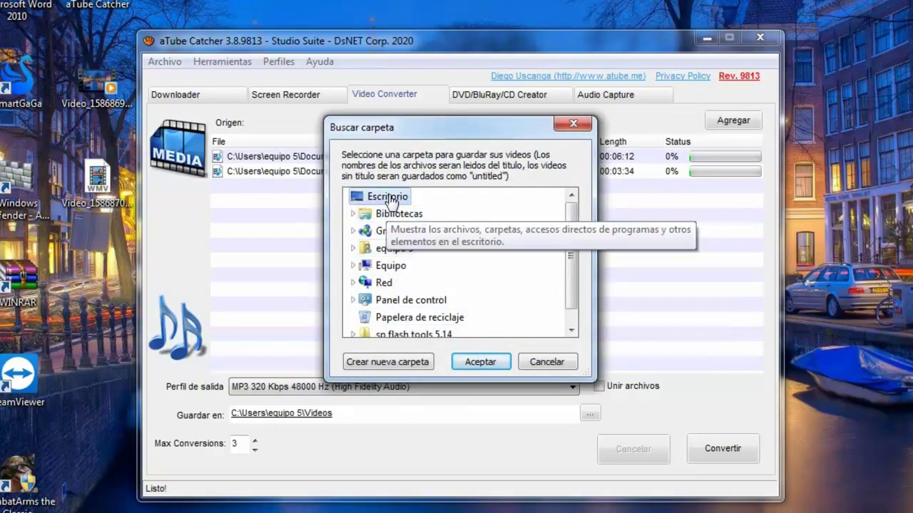
click(478, 364)
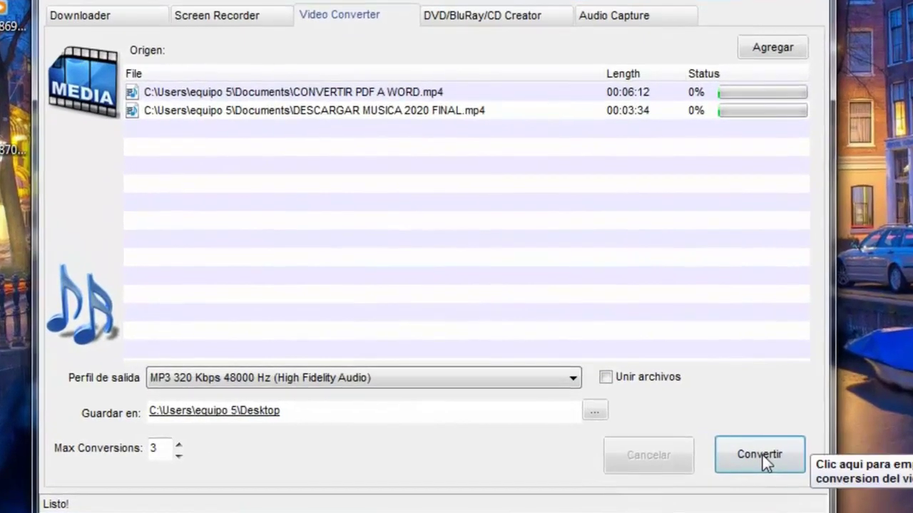
click(763, 455)
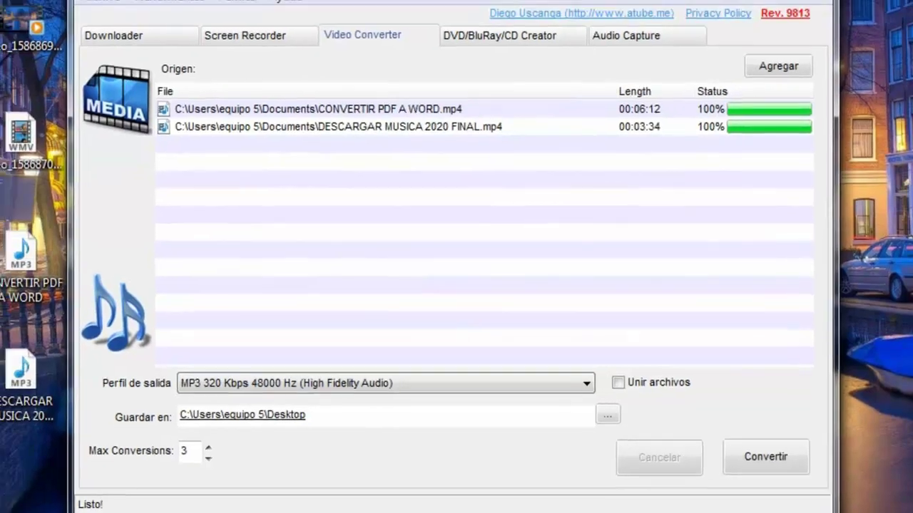
- Return to the desktop and play the converted CONVERTIR PDF A WORD and DESCARGAR MUSICA 2020 FINAL MP3 files, closing the player after each
click(771, 57)
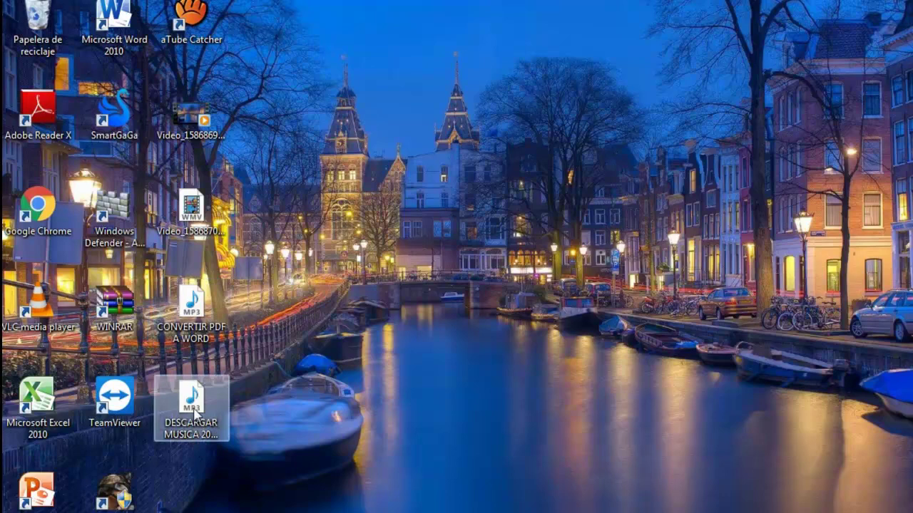
double_click(184, 322)
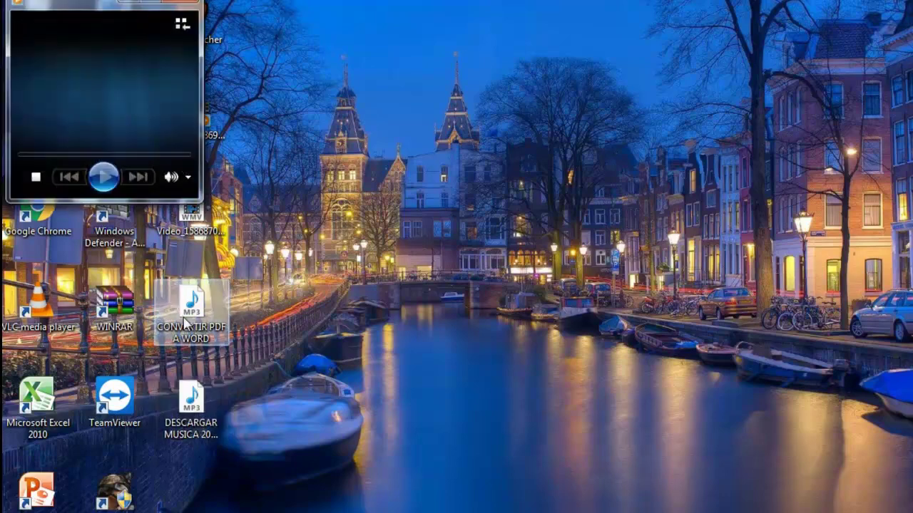
click(194, 3)
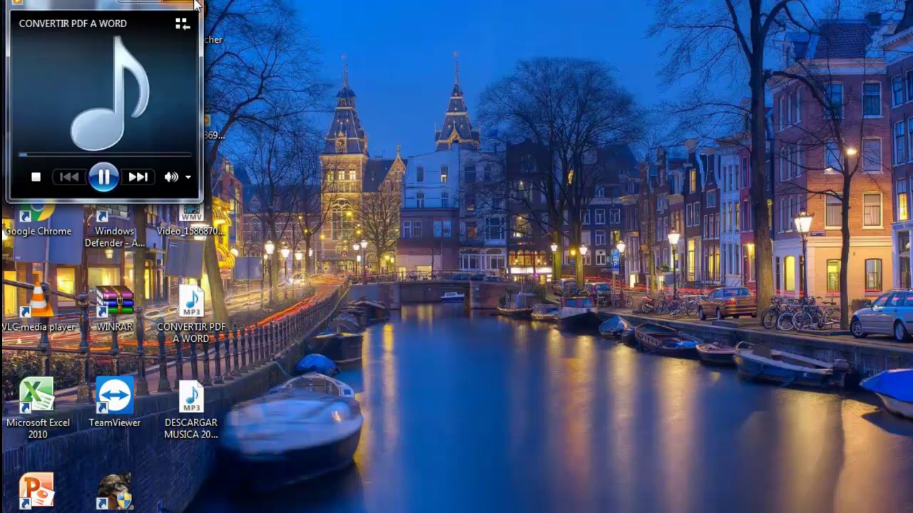
double_click(194, 428)
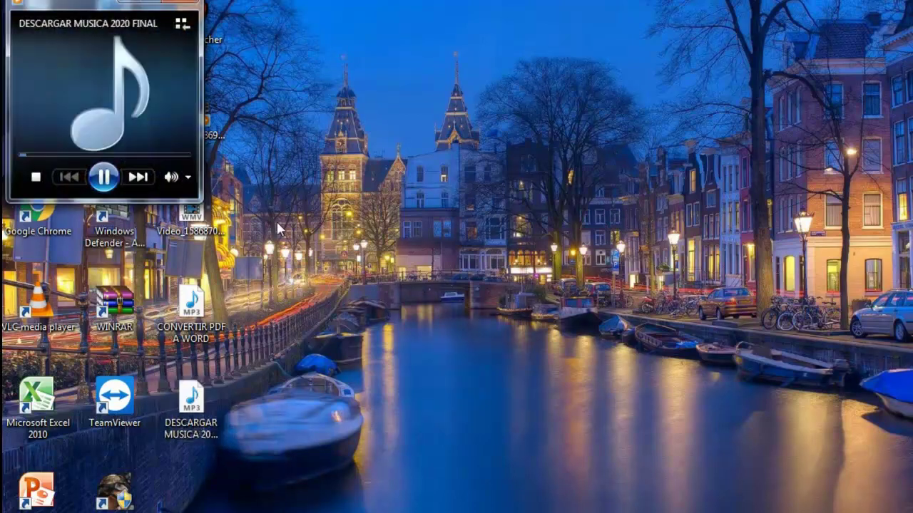
click(190, 3)
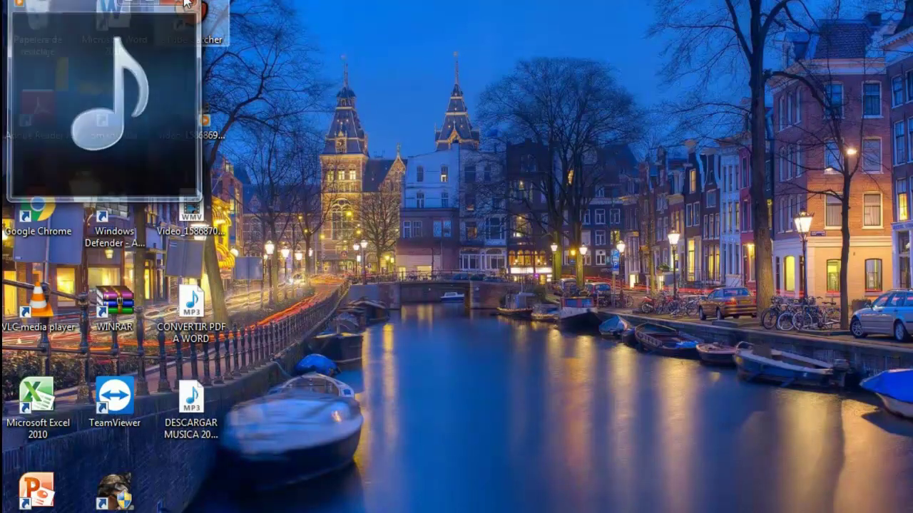